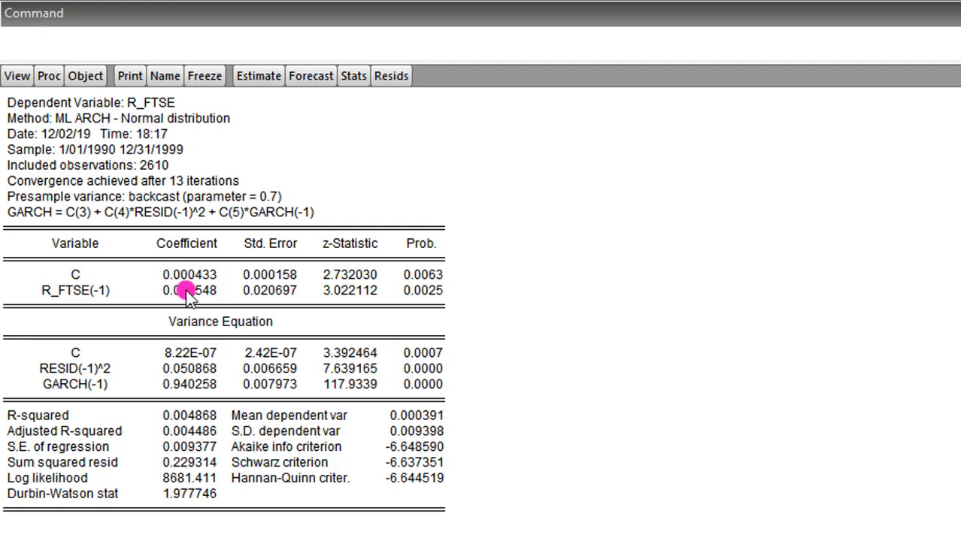
Step: Run a 1-lag ARCH LM test on the GARCH residuals (F-statistic 0.349305, probability 0.5546)
left_click(17, 77)
mouse_move(111, 272)
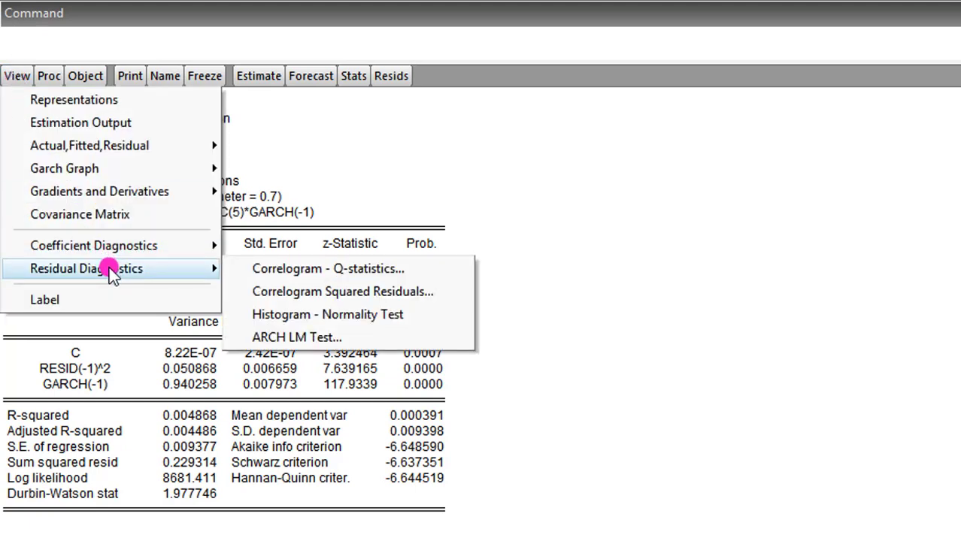
left_click(290, 338)
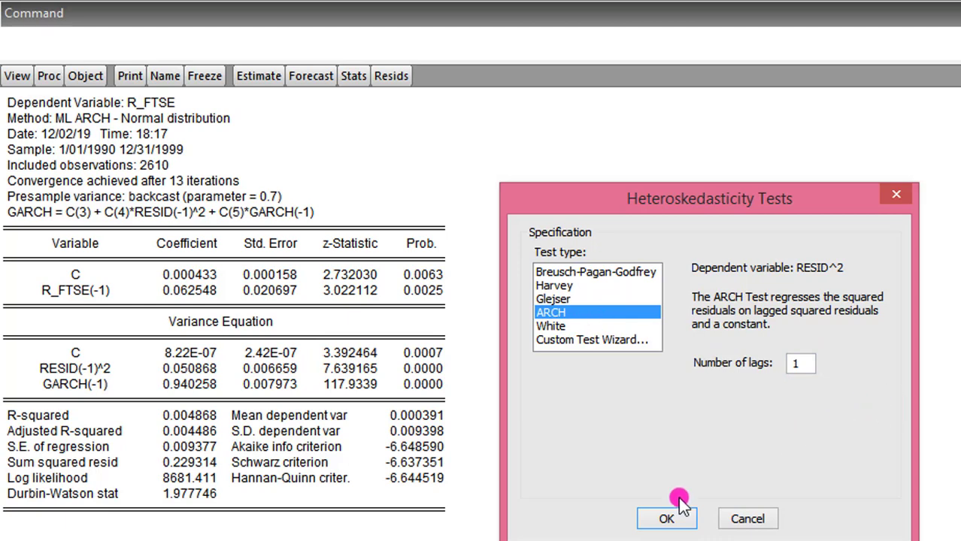
left_click(665, 519)
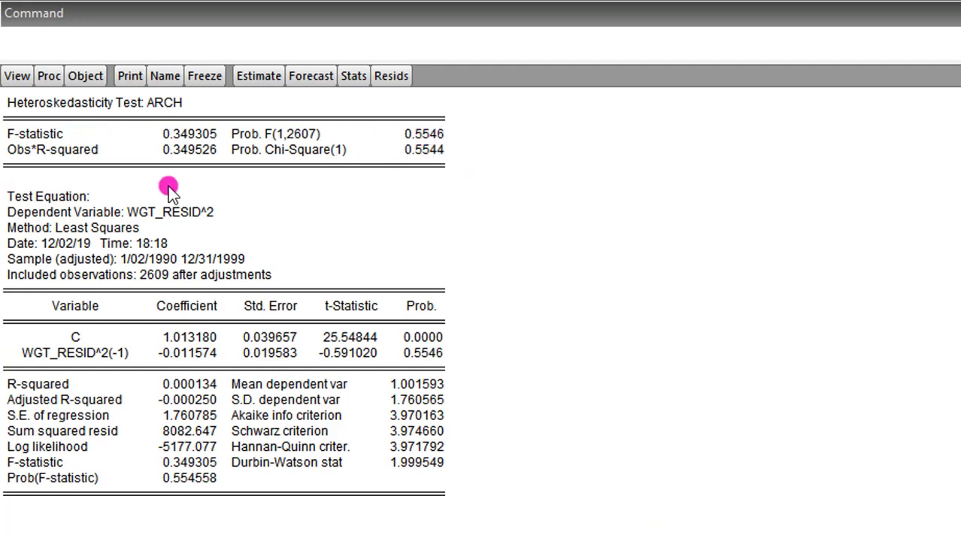
Step: Rerun the ARCH LM test with 36 lags, giving F-statistic 0.611340 and probability 0.9671
left_click(20, 76)
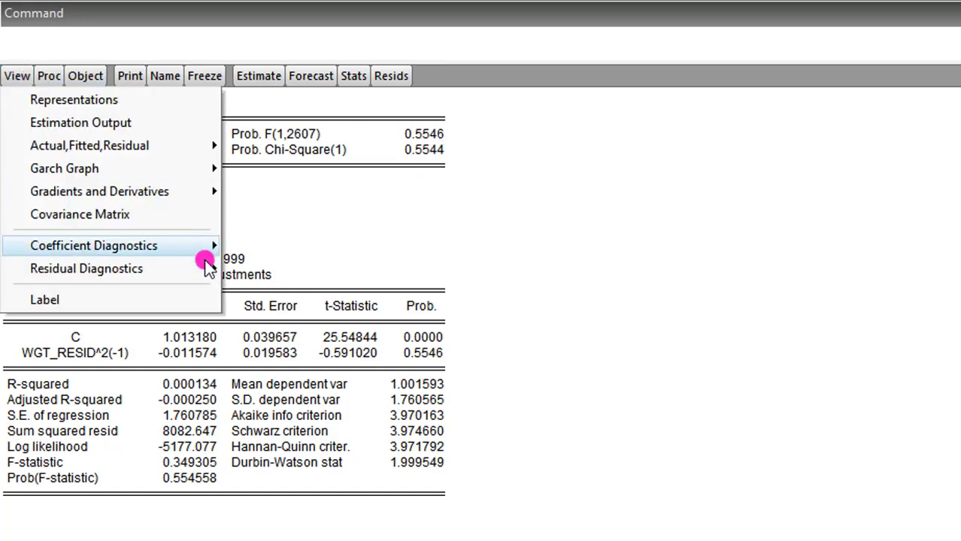
mouse_move(211, 269)
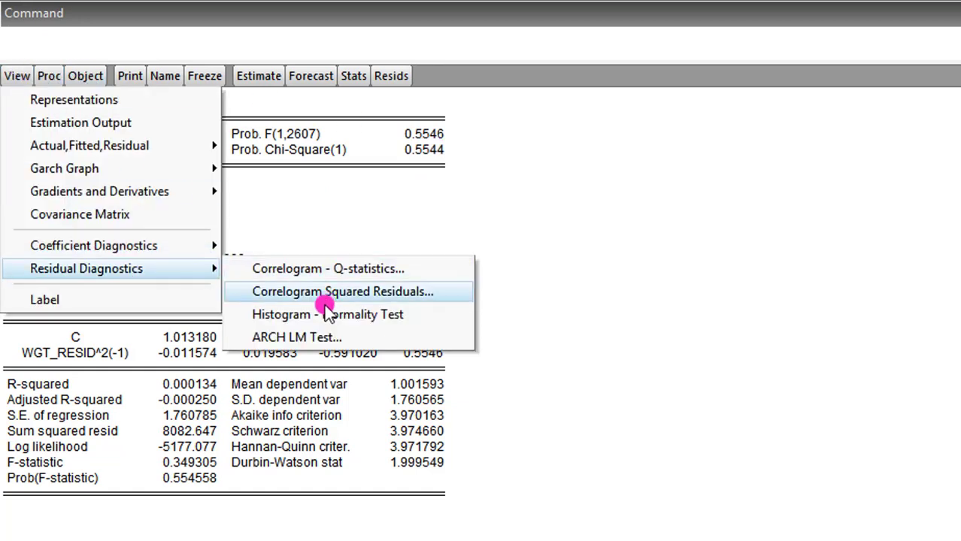
left_click(323, 338)
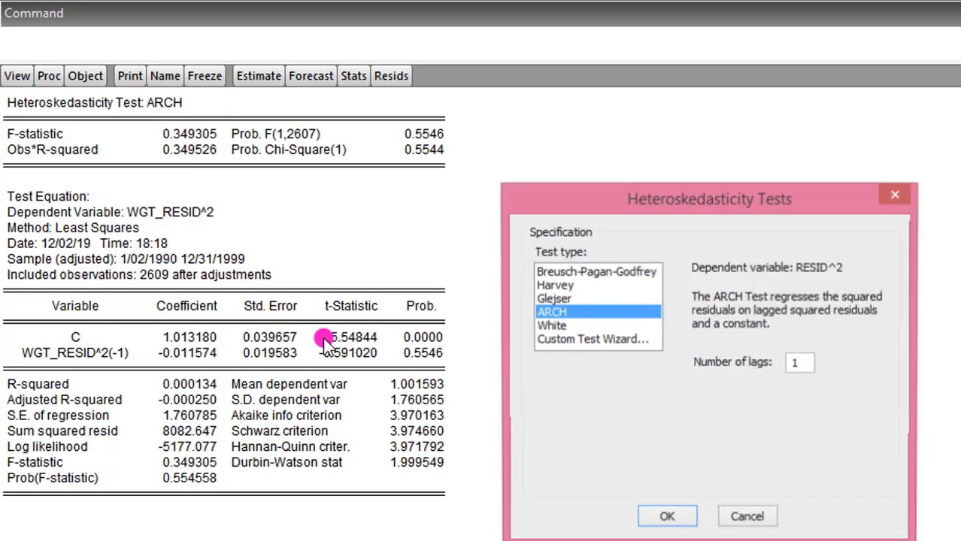
double_click(801, 364)
type("36")
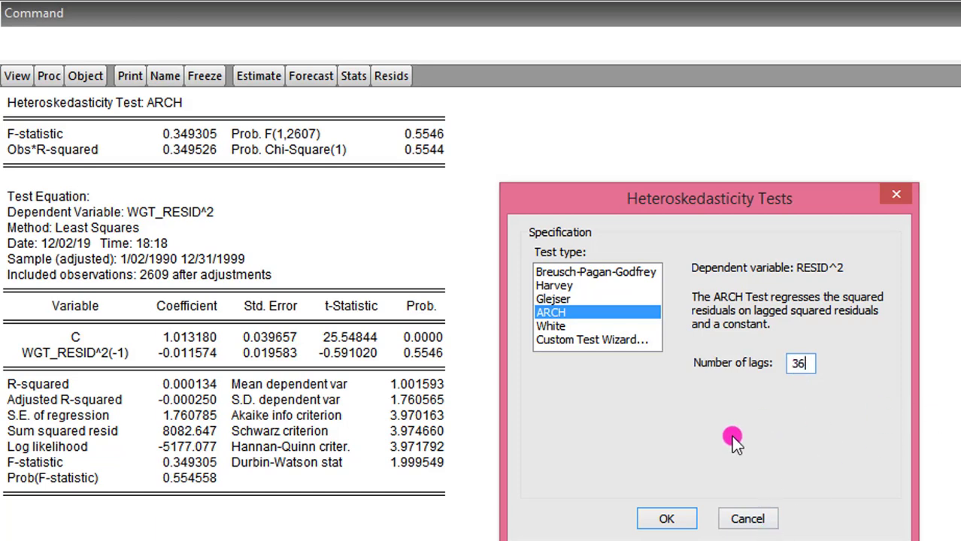
left_click(669, 520)
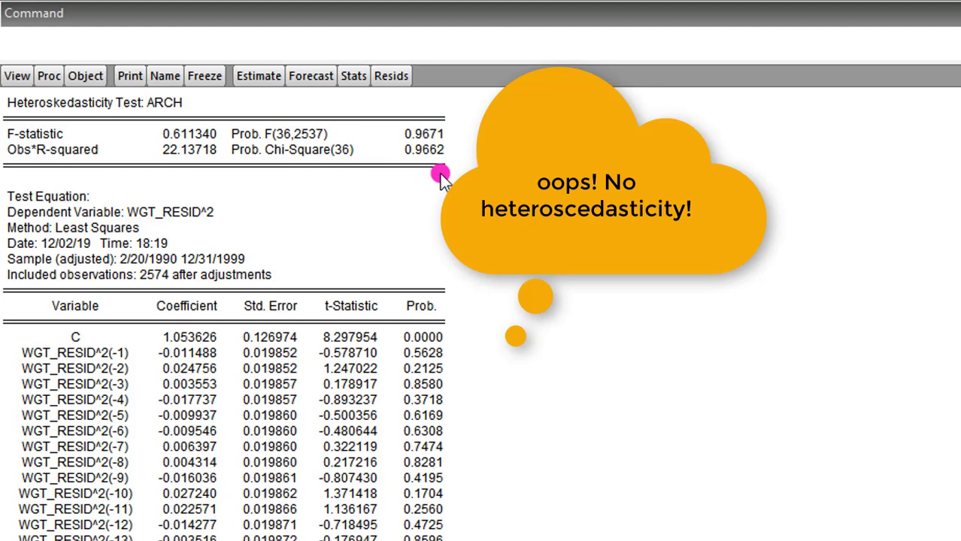
left_click(632, 213)
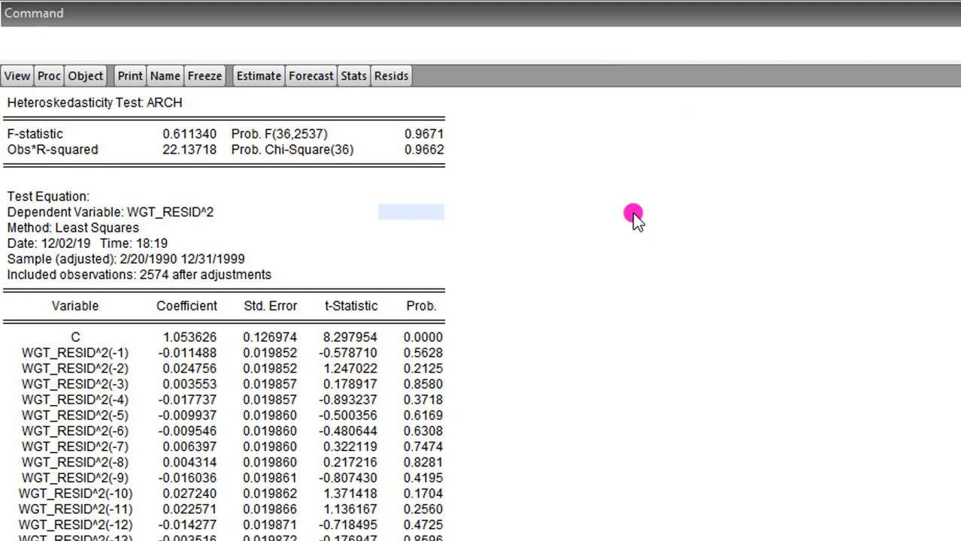
Step: Display the Q-statistics correlogram of the standardized residuals using 36 lags
left_click(14, 76)
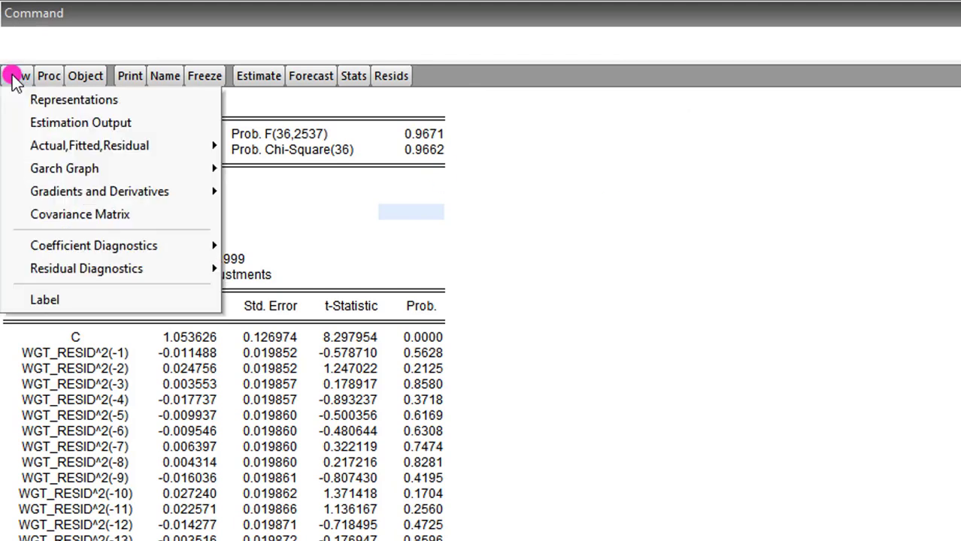
mouse_move(129, 272)
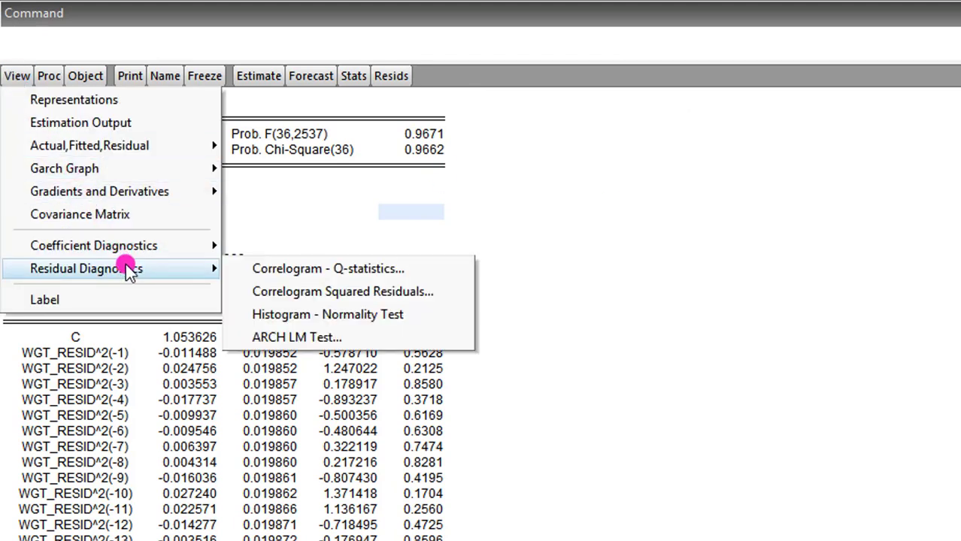
left_click(289, 271)
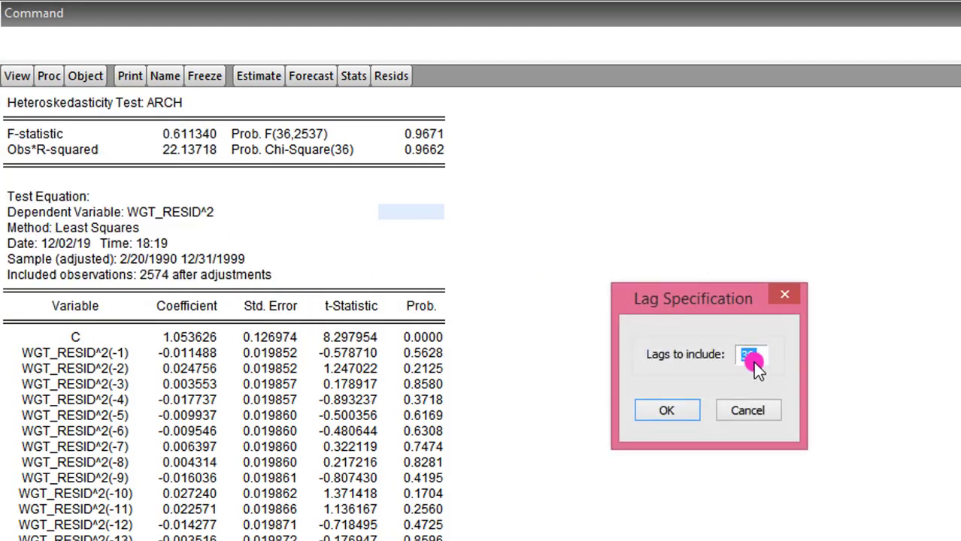
left_click(750, 353)
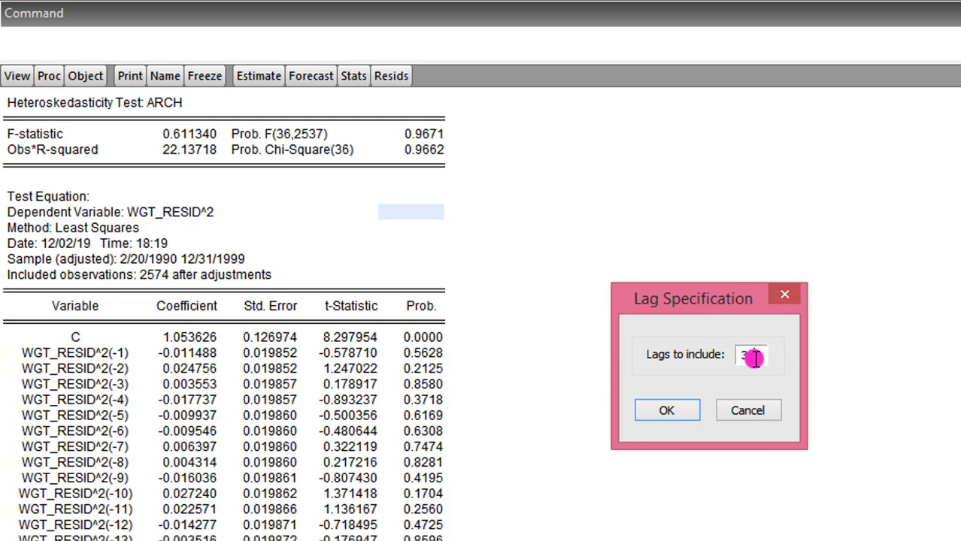
left_click(667, 411)
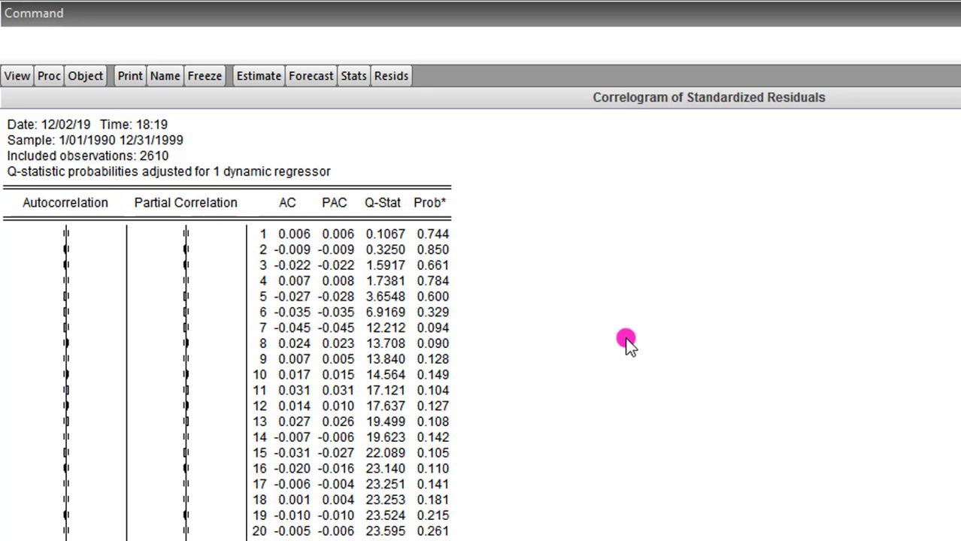
Step: Display the squared-residuals correlogram with 36 lags, all probabilities well above 0.05
left_click(18, 76)
mouse_move(120, 251)
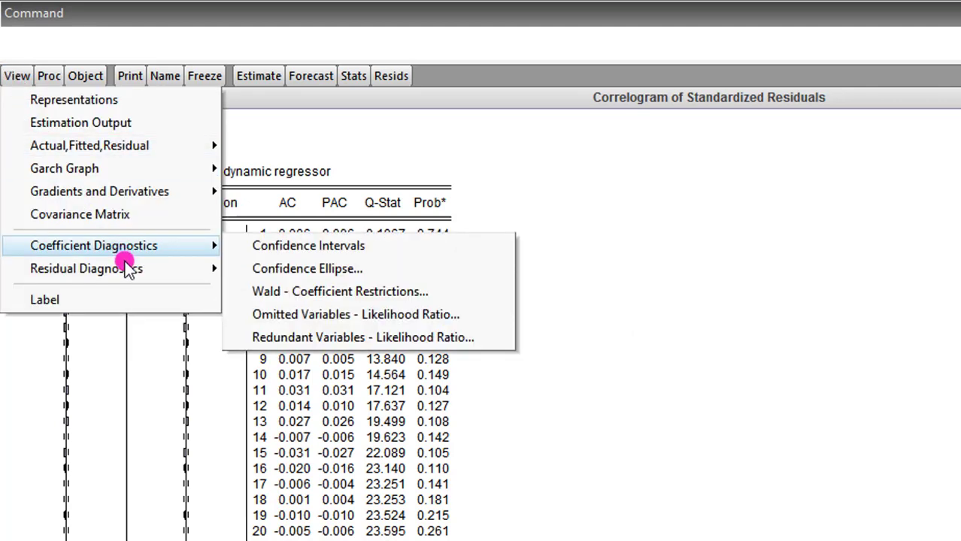
mouse_move(128, 269)
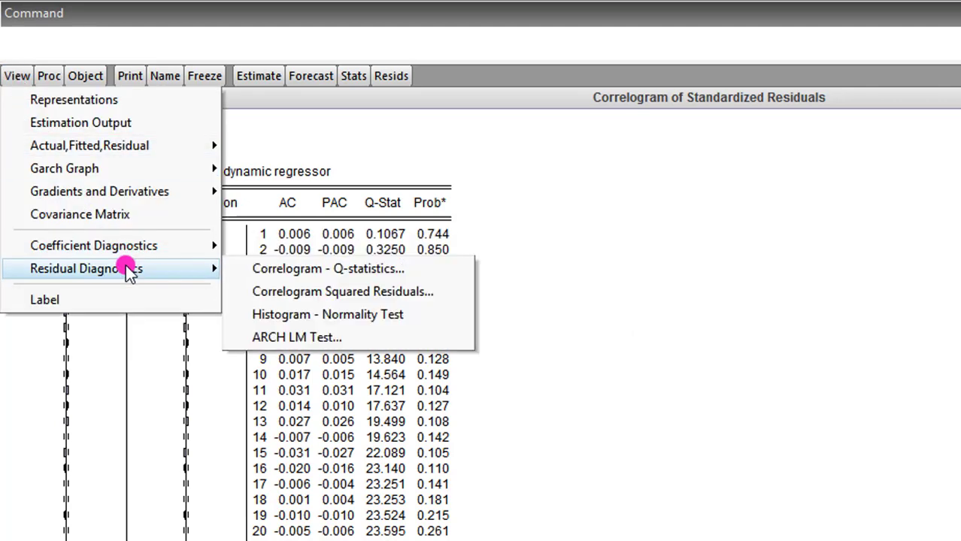
left_click(312, 293)
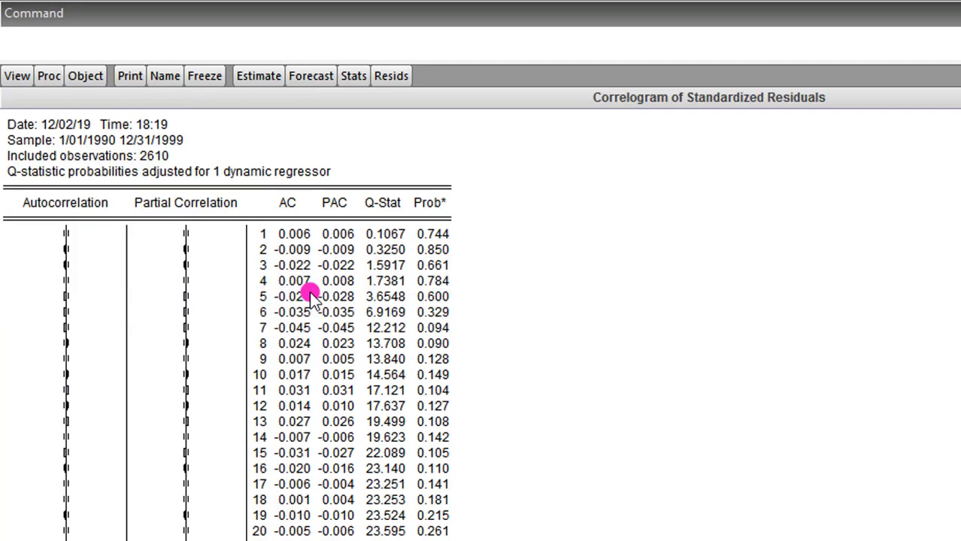
left_click(751, 356)
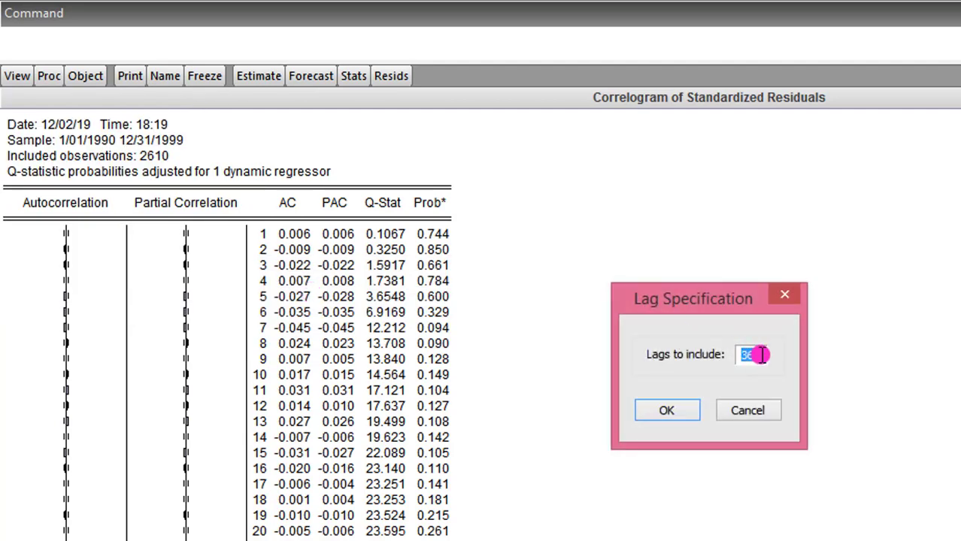
type("36")
left_click(675, 411)
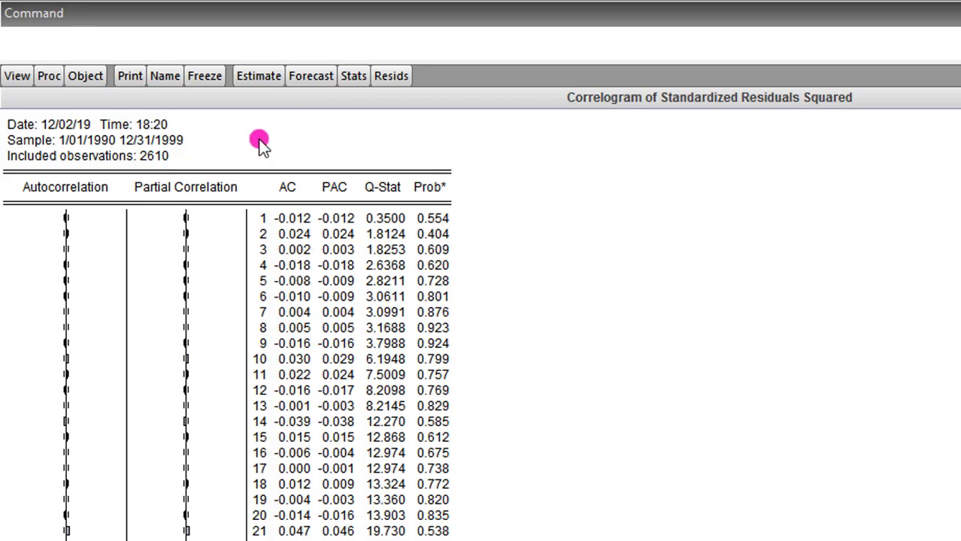
Step: Re-estimate the GARCH(1,1) with Student's t errors (DOF 13.40402, log likelihood 8700.539)
left_click(258, 77)
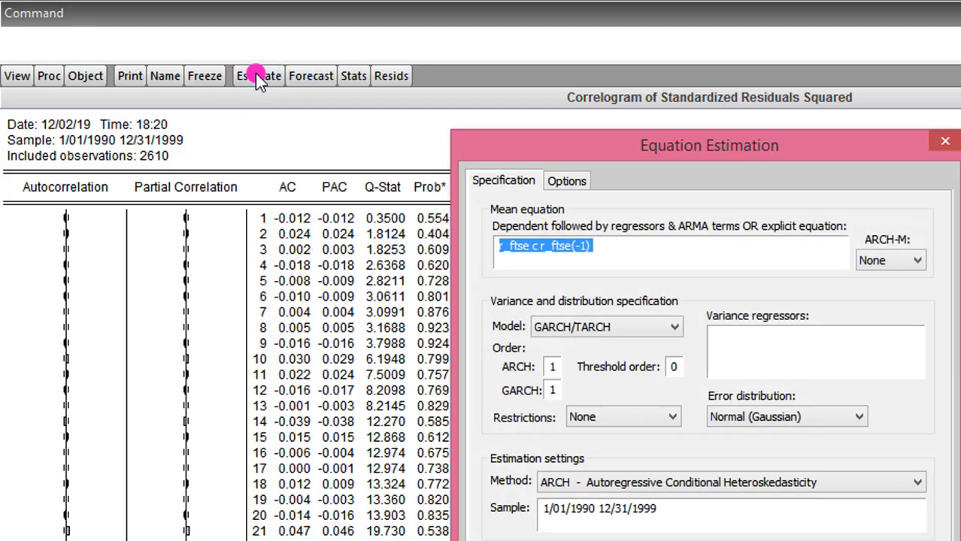
left_click(865, 416)
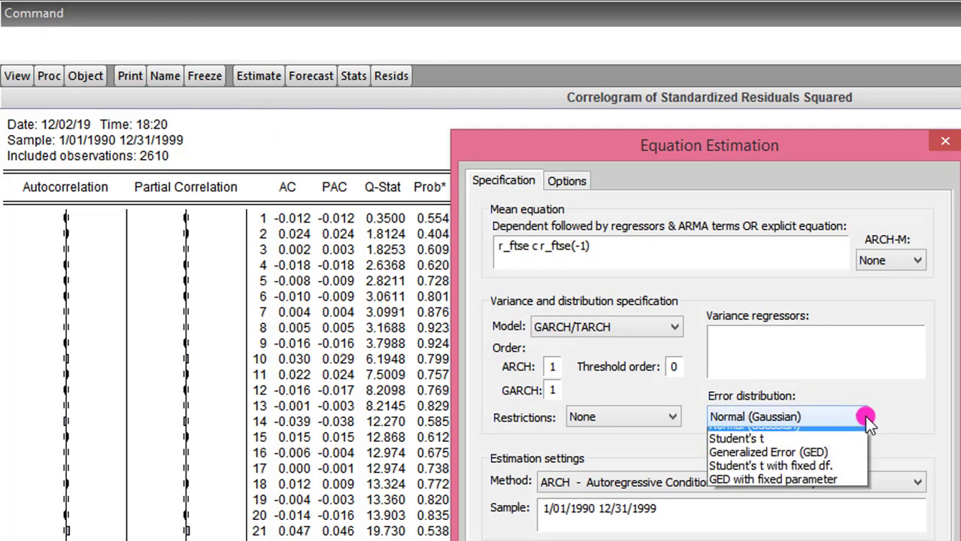
left_click(827, 449)
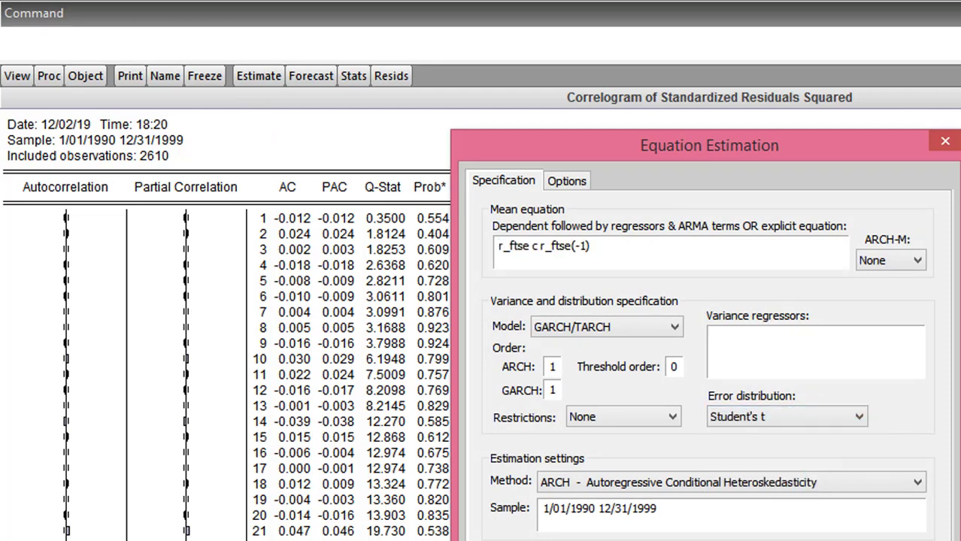
key("Return")
left_click(169, 367)
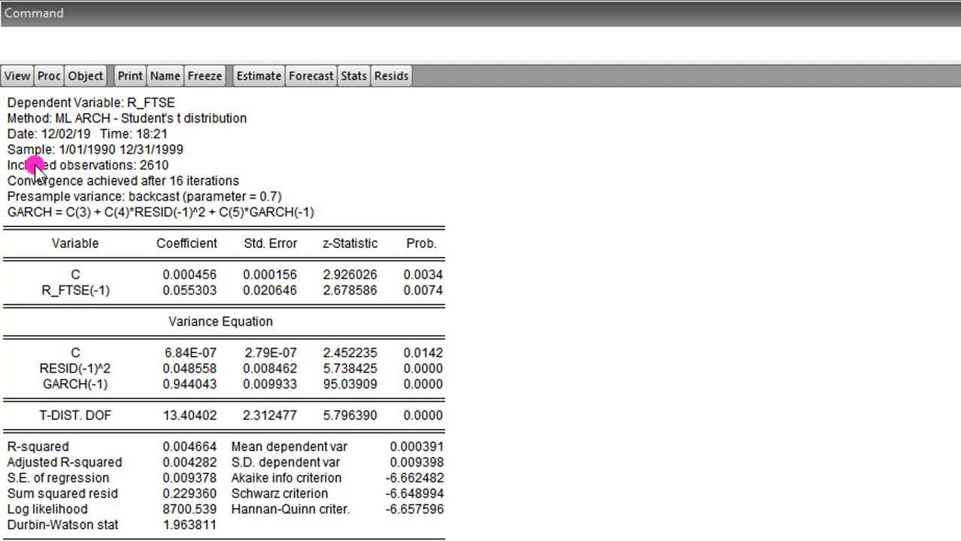
Step: Run a 1-lag ARCH LM test on the Student's t model (F-statistic 0.287171, probability 0.5921)
left_click(17, 75)
mouse_move(143, 275)
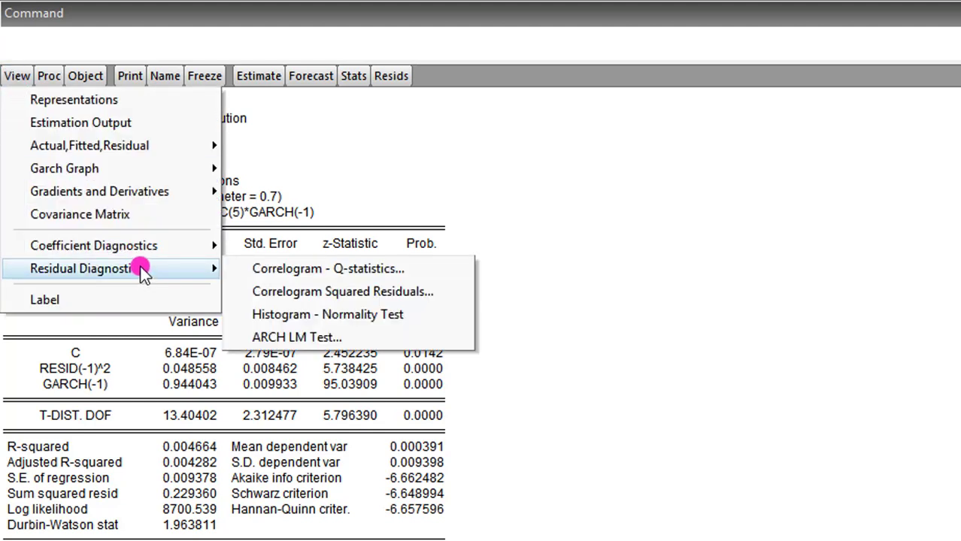
left_click(299, 339)
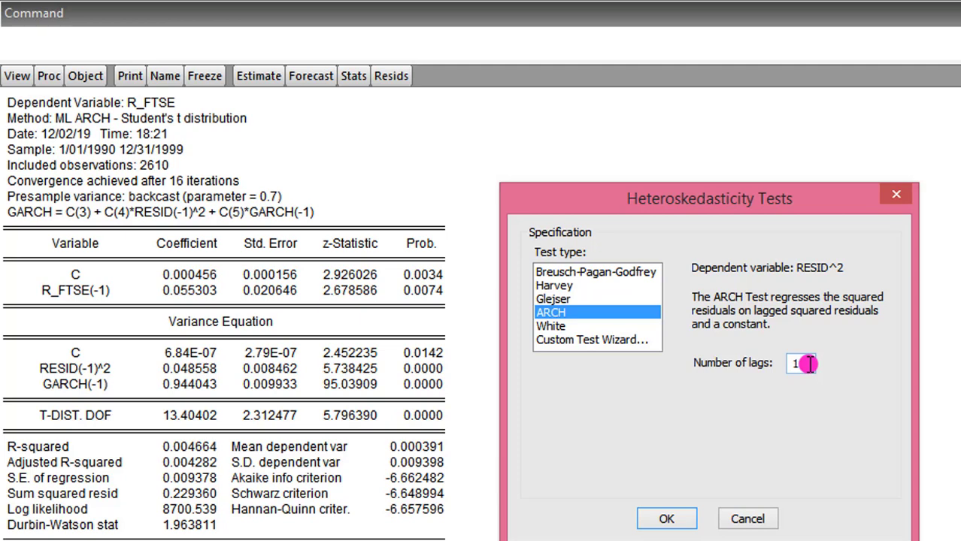
left_click(669, 519)
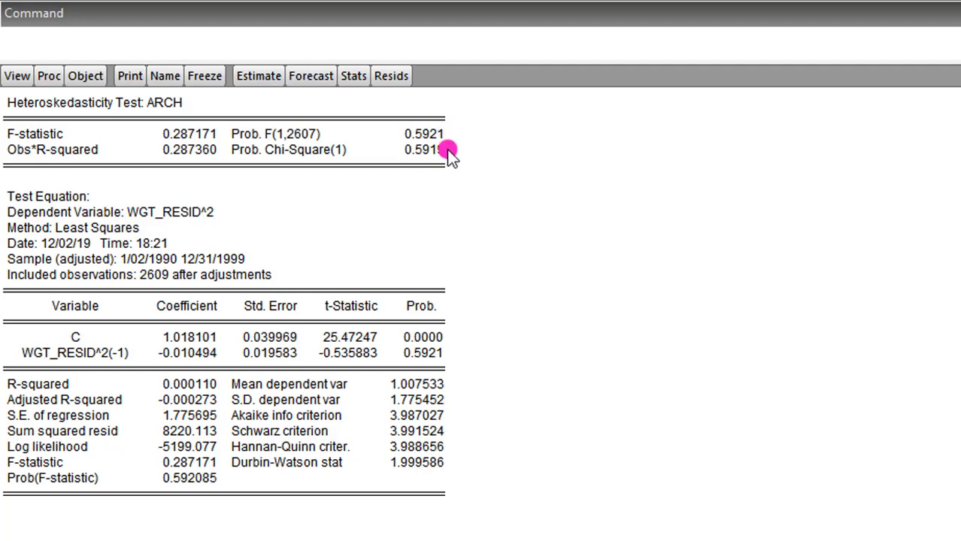
left_click(17, 76)
mouse_move(95, 272)
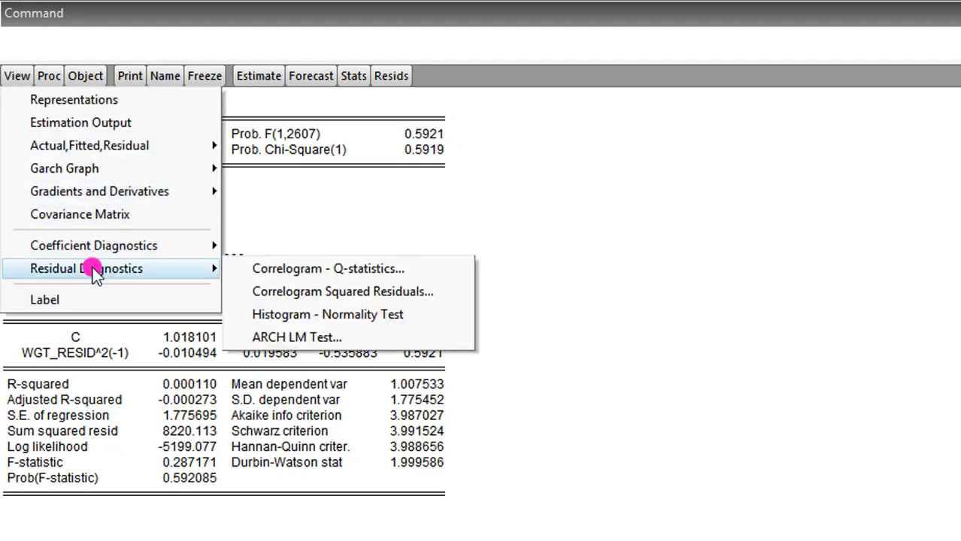
Step: Show 36-lag correlograms of the Student's t model's standardized and squared standardized residuals
left_click(268, 269)
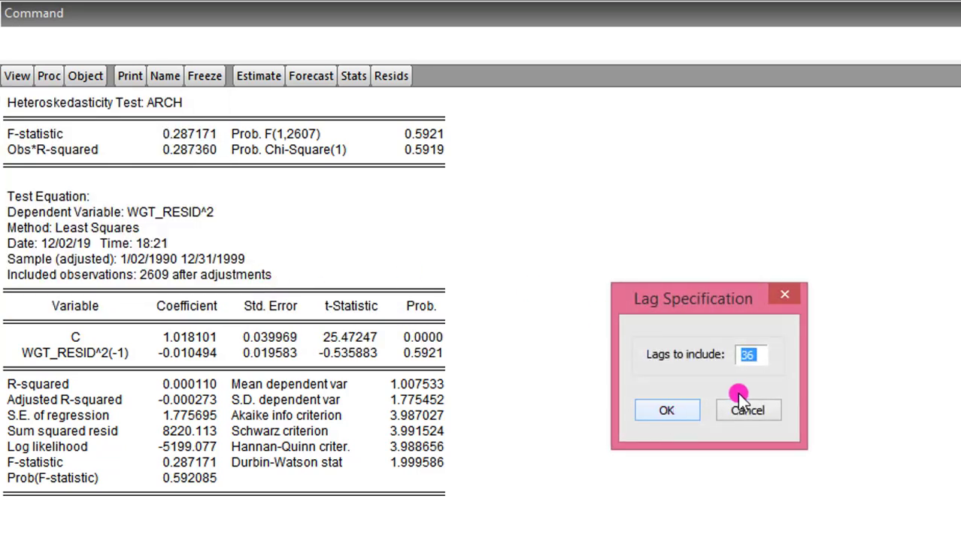
left_click(675, 410)
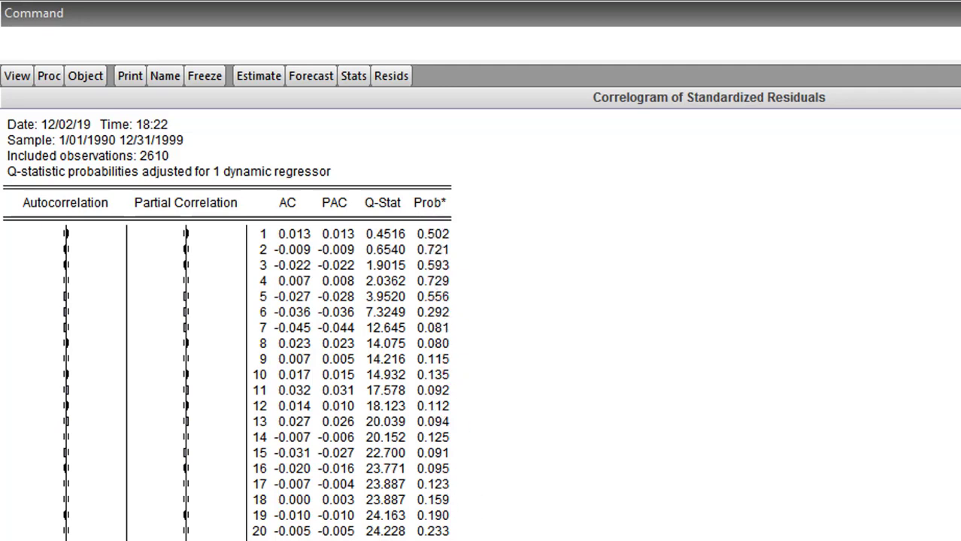
left_click(17, 76)
mouse_move(79, 272)
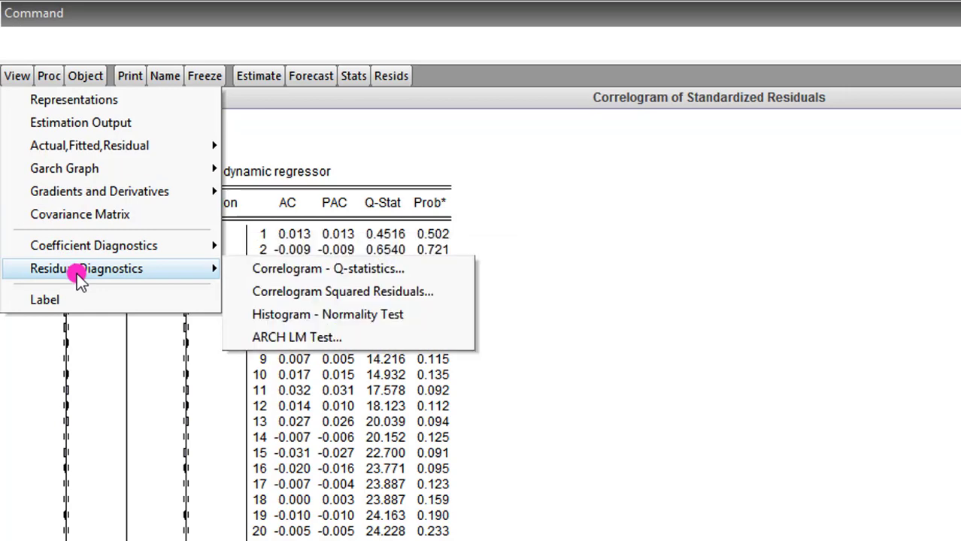
left_click(282, 295)
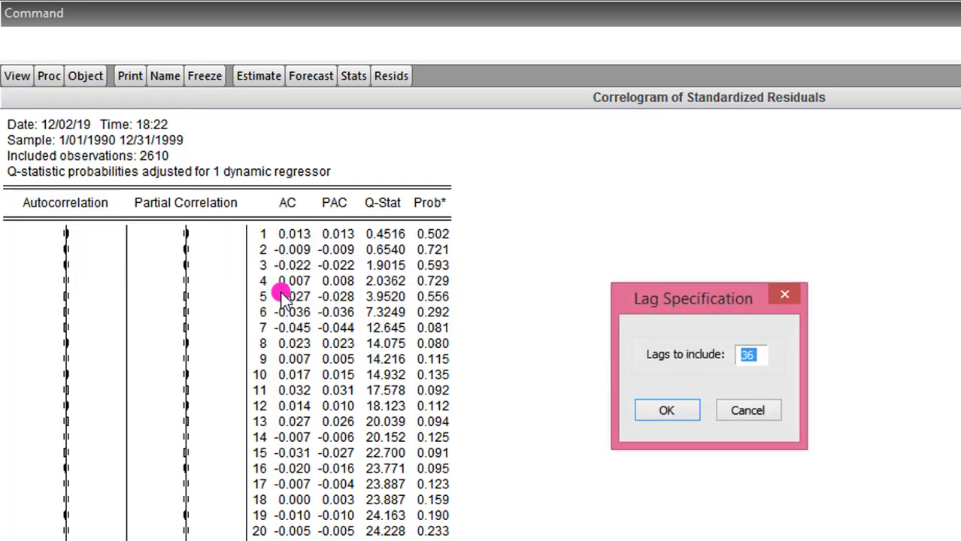
left_click(755, 362)
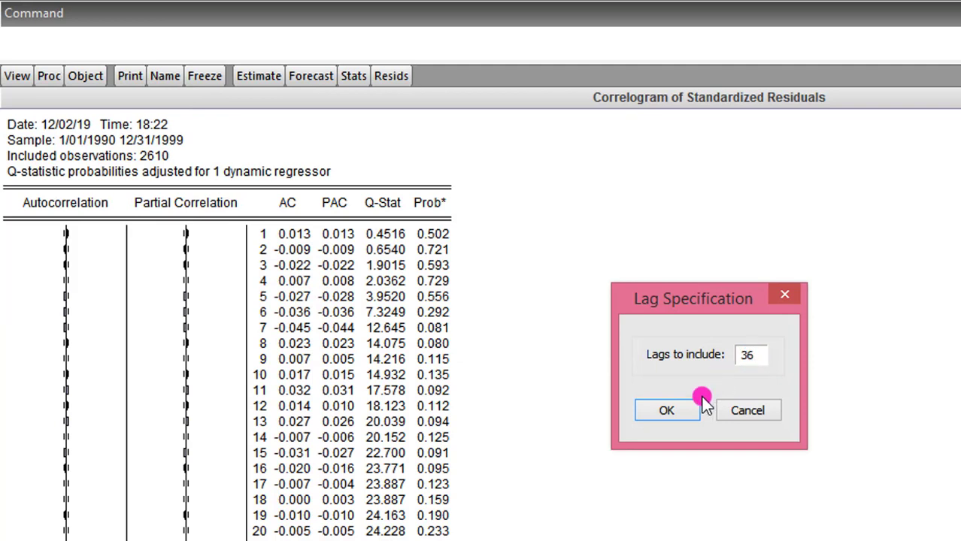
left_click(678, 410)
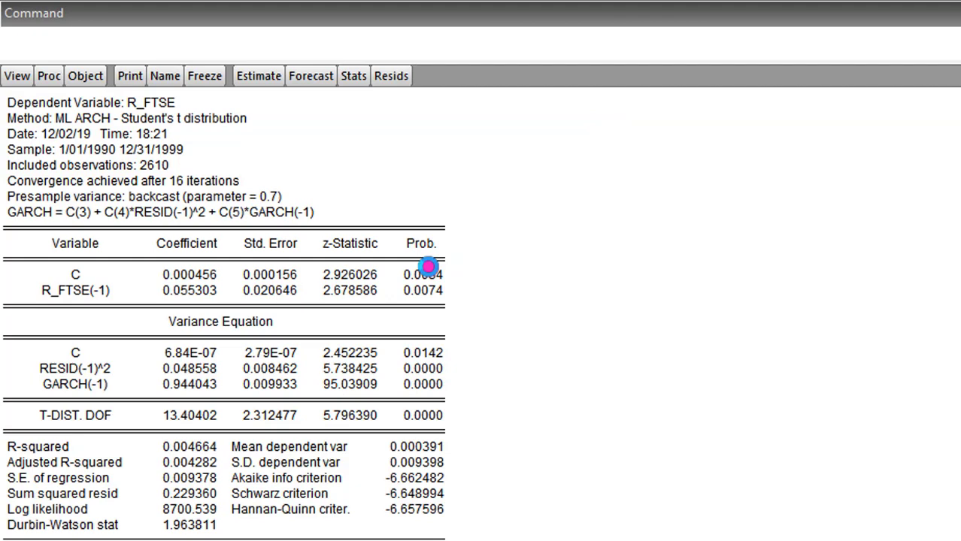
Step: Re-estimate with Generalized Error (GED) errors, giving GED parameter 1.701429 and log likelihood 8691.010
left_click(258, 77)
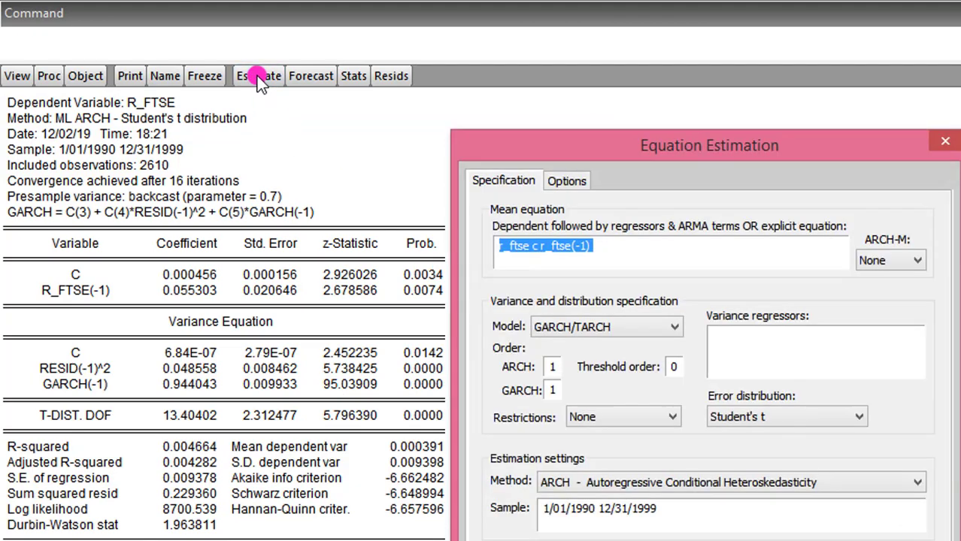
left_click(861, 415)
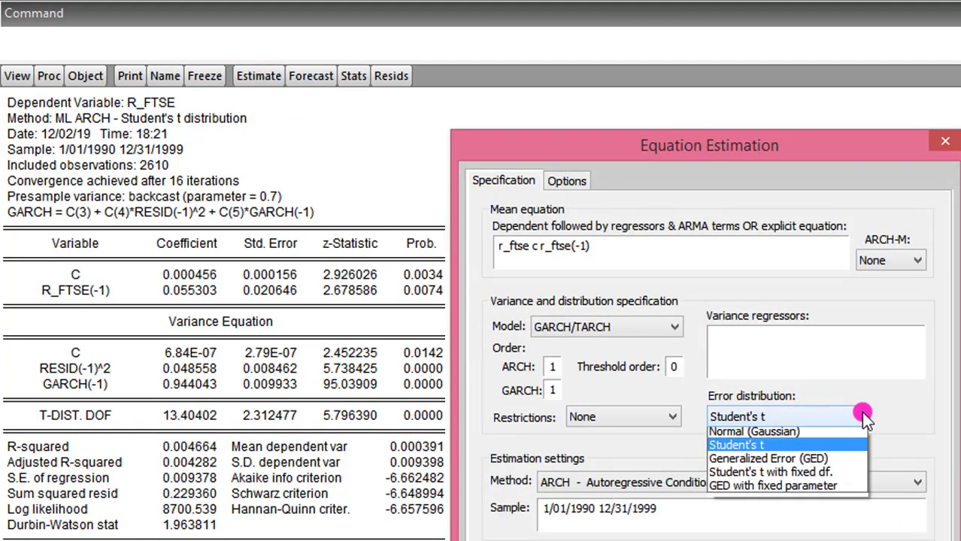
left_click(833, 462)
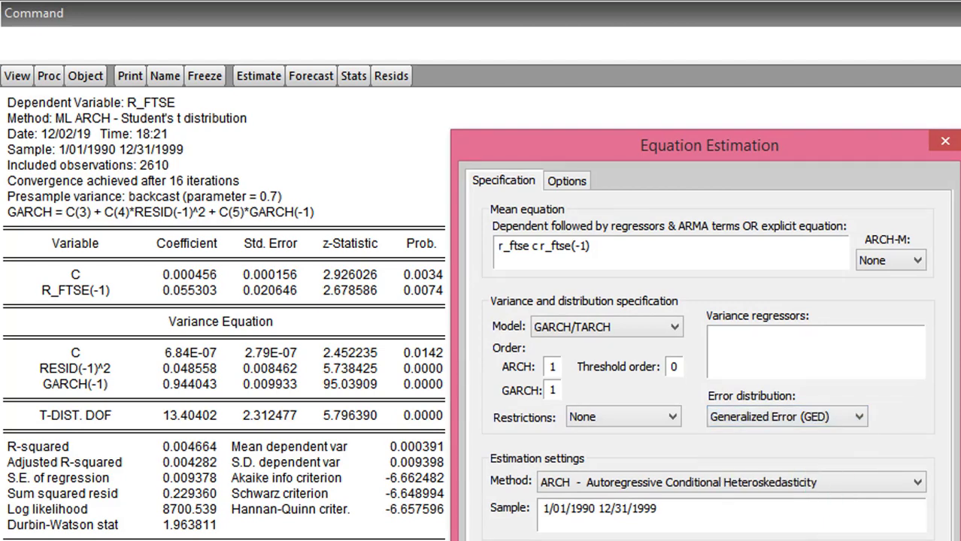
key("Return")
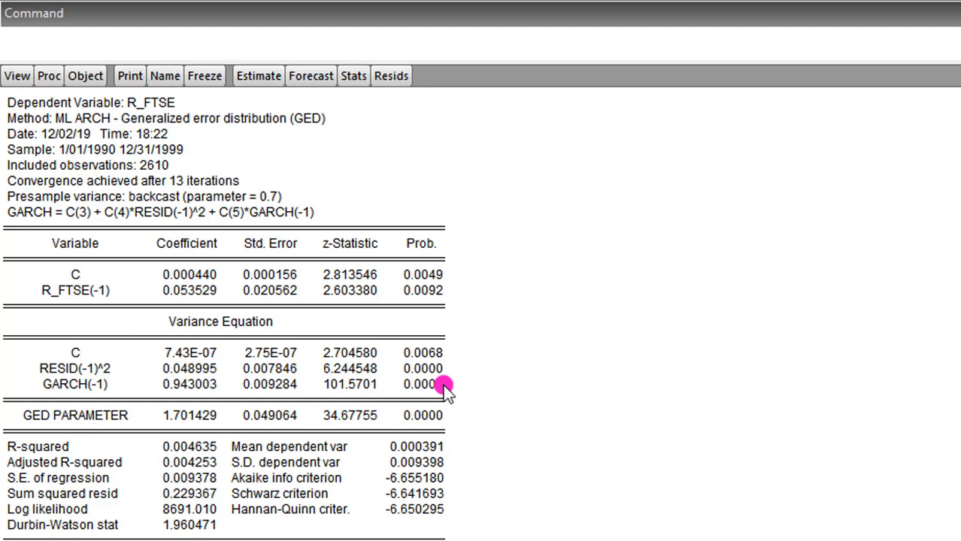
Step: Run a 1-lag ARCH LM test on the GED model (F-statistic 0.284889, probability 0.5936)
left_click(17, 78)
mouse_move(96, 273)
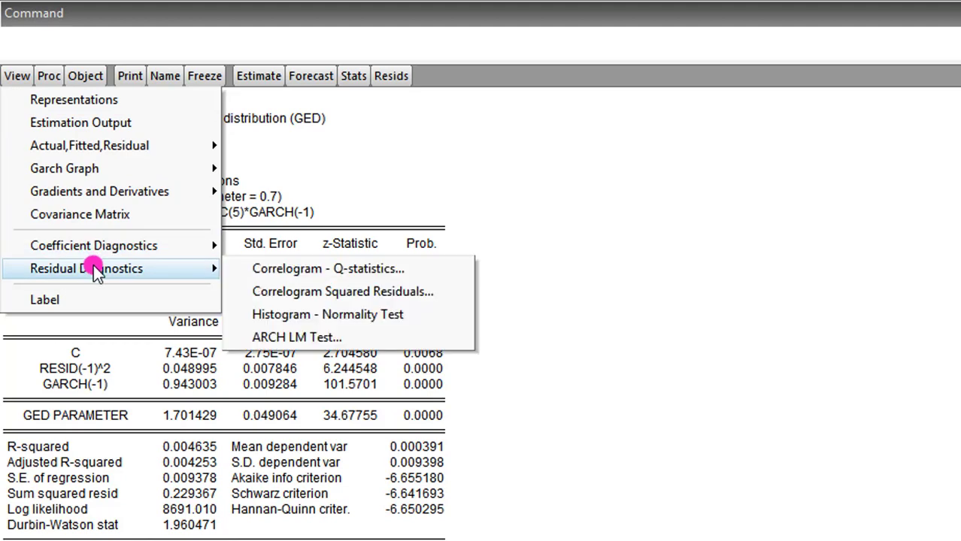
left_click(322, 337)
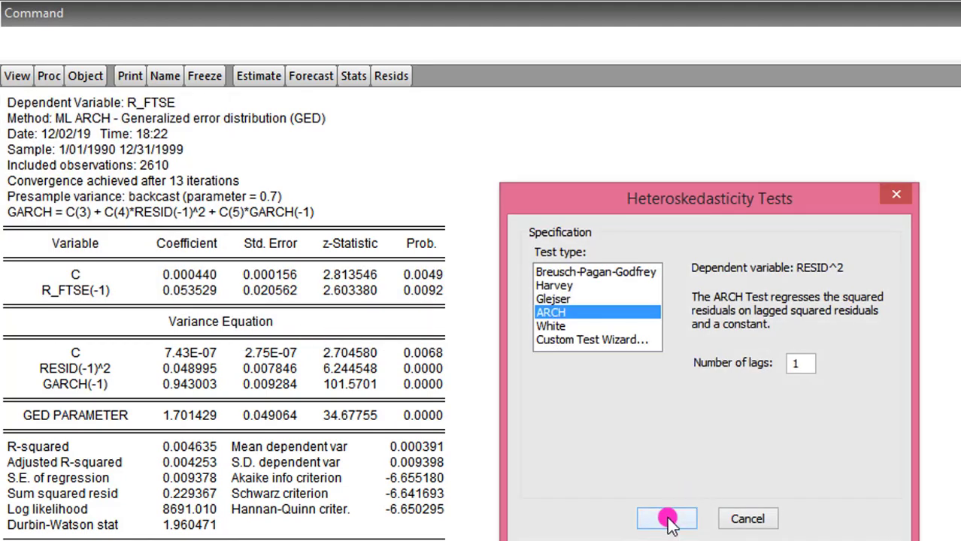
left_click(667, 519)
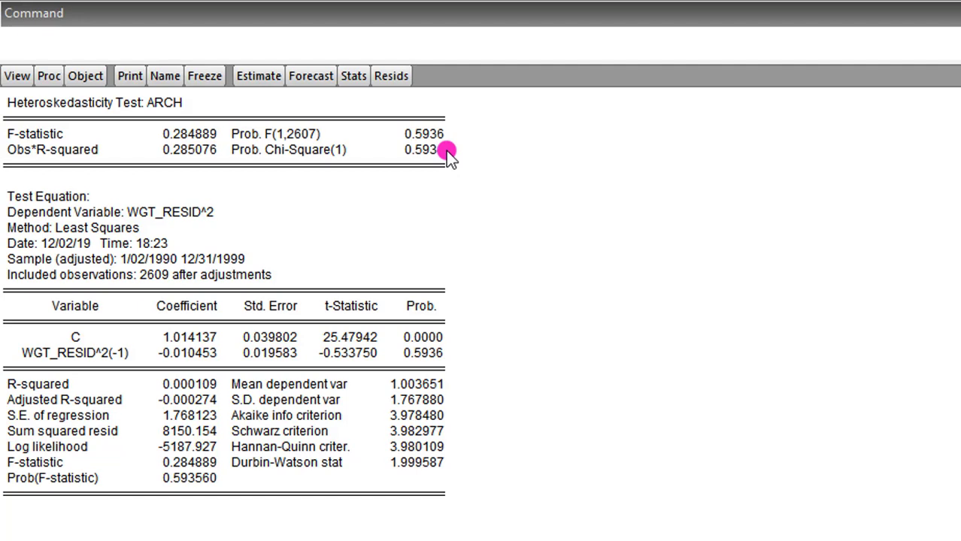
Step: Show the 36-lag Q-statistics correlogram of the GED model's standardized residuals
left_click(12, 77)
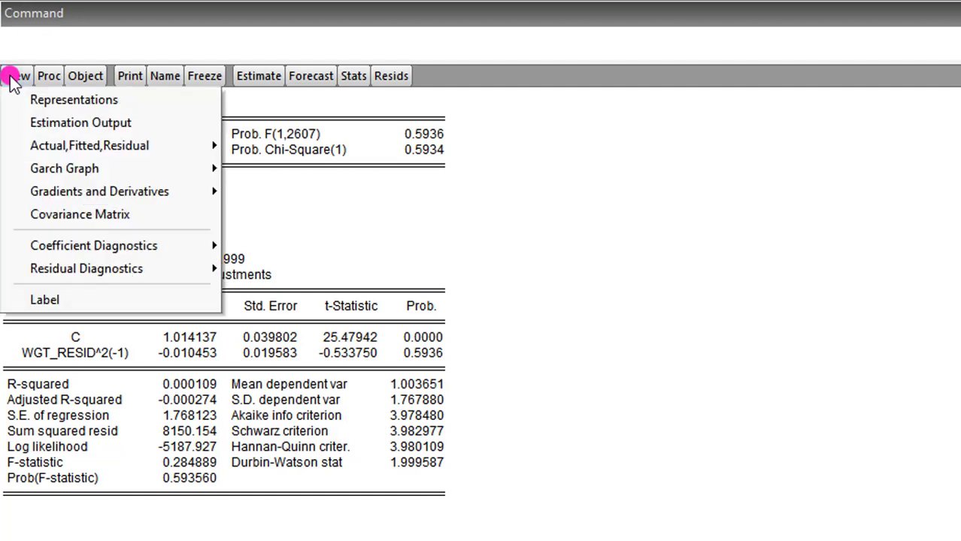
mouse_move(103, 268)
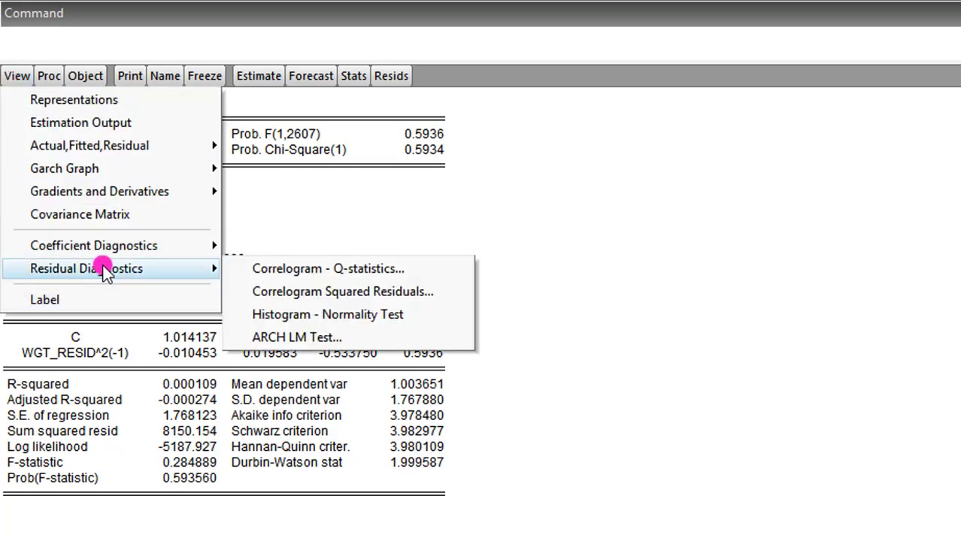
left_click(300, 269)
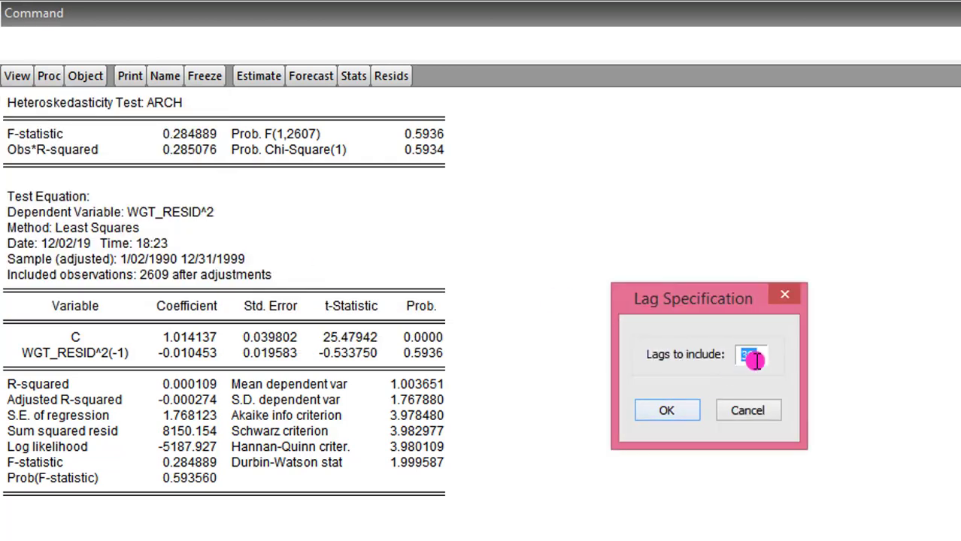
left_click(753, 359)
left_click(667, 413)
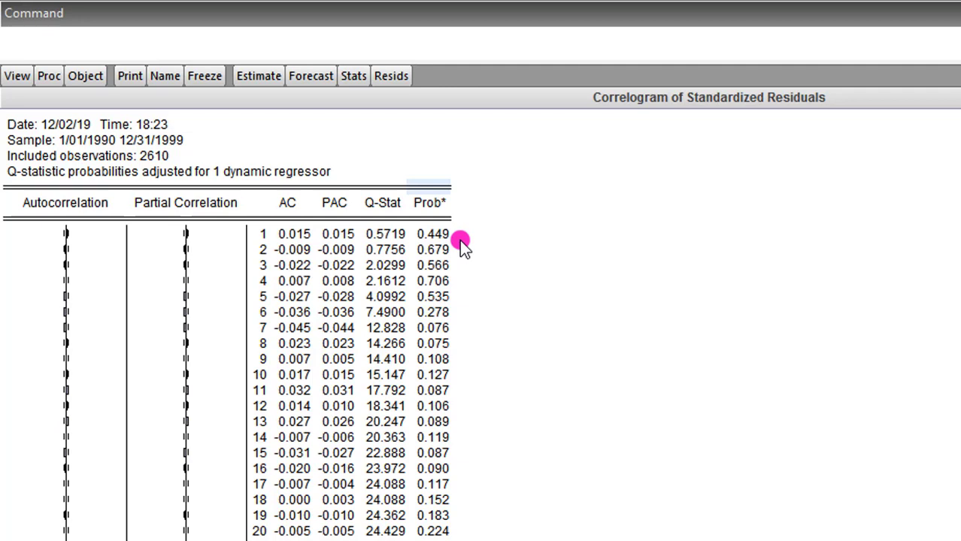
Step: Show the 36-lag correlogram of squared standardized residuals, probabilities well above 0.05
left_click(15, 78)
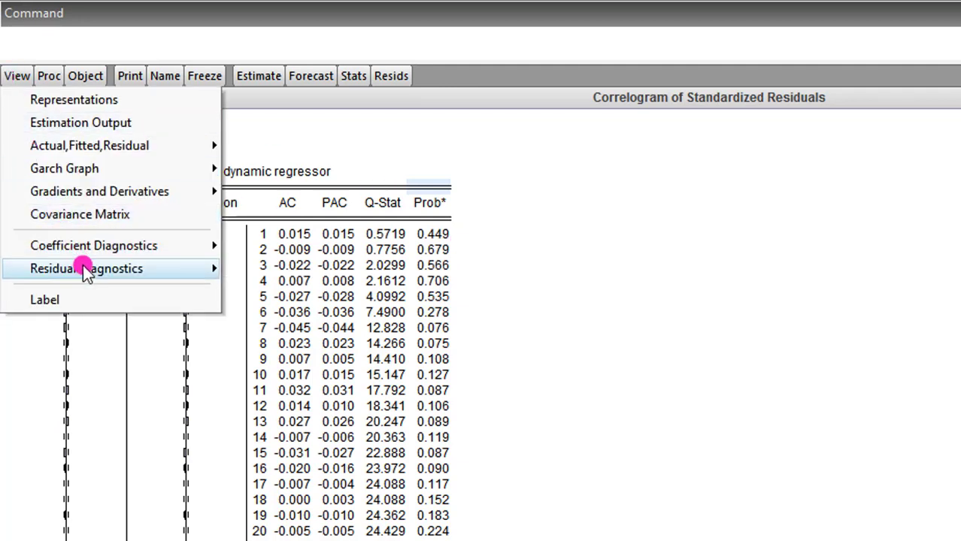
mouse_move(84, 269)
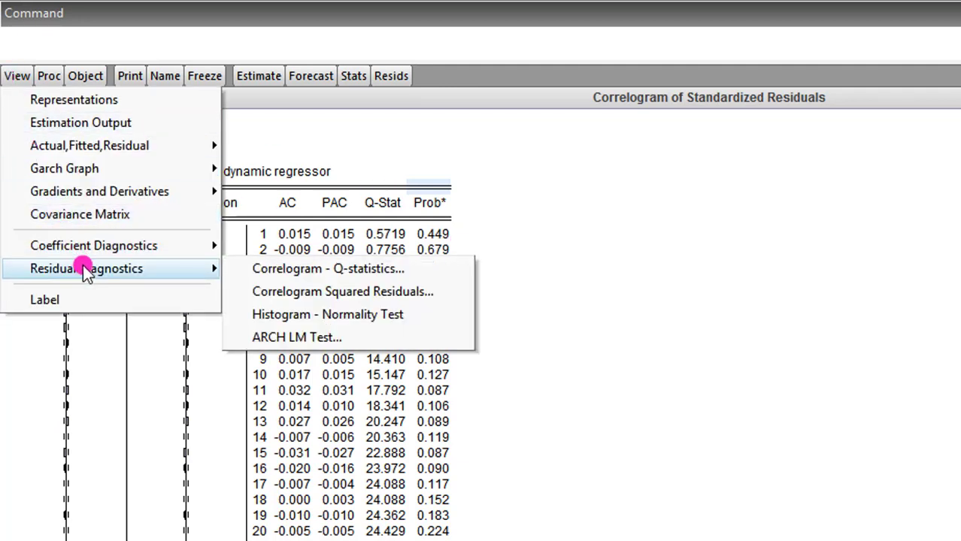
left_click(324, 293)
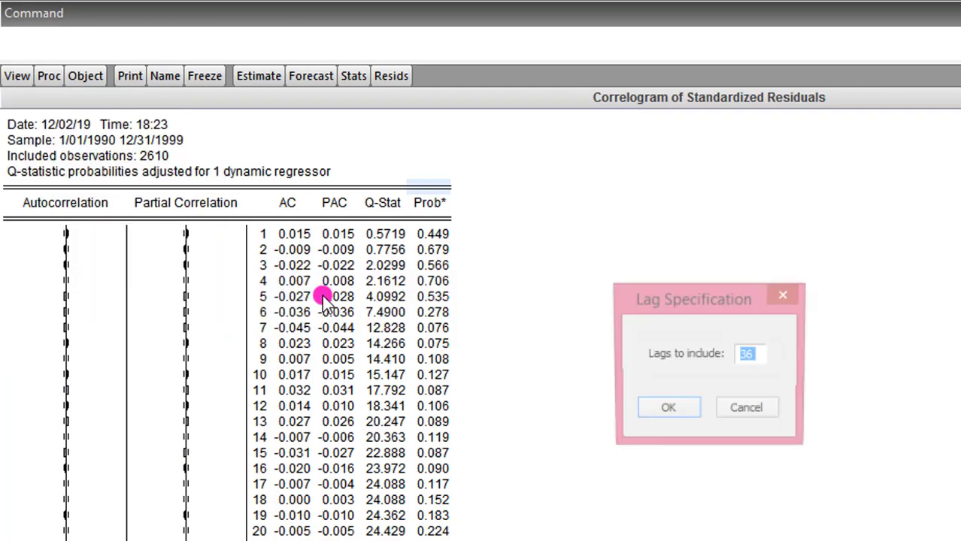
left_click(650, 411)
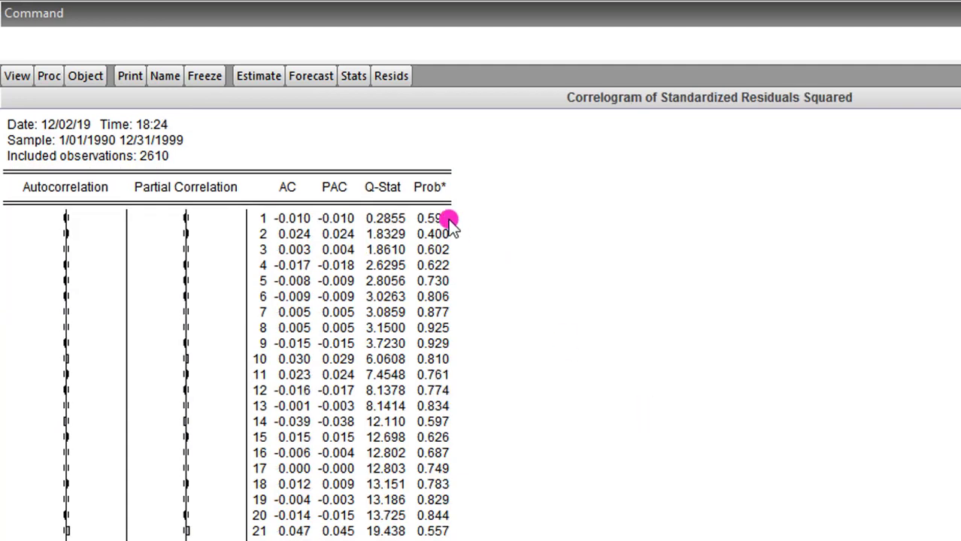